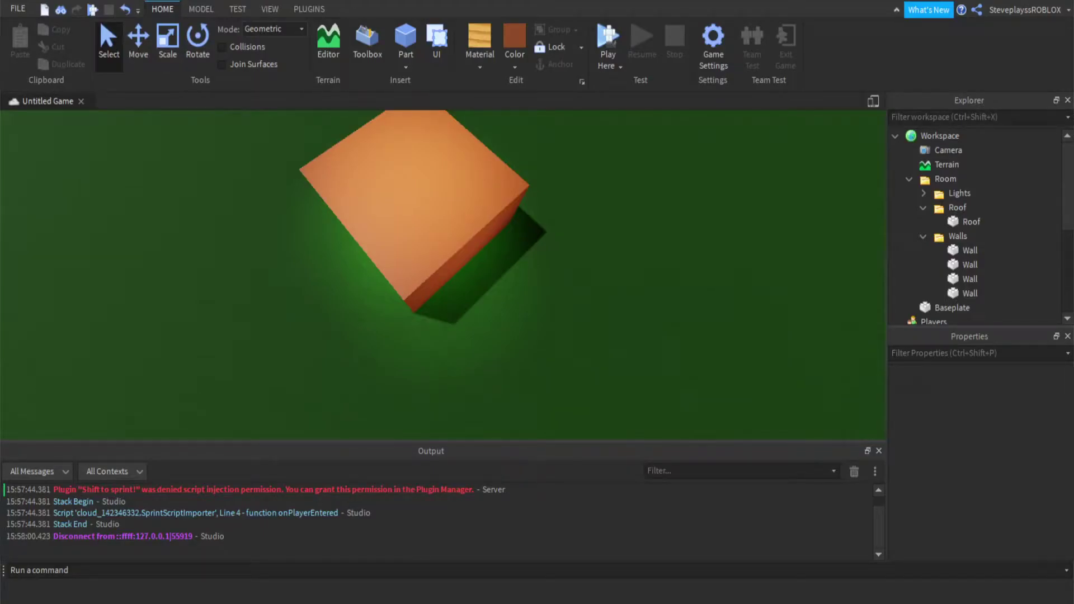
# Collapse the Walls folder, then the Roof and Room folders in Explorer
pyautogui.moveTo(588, 311); pyautogui.dragTo(588, 313, button='right')
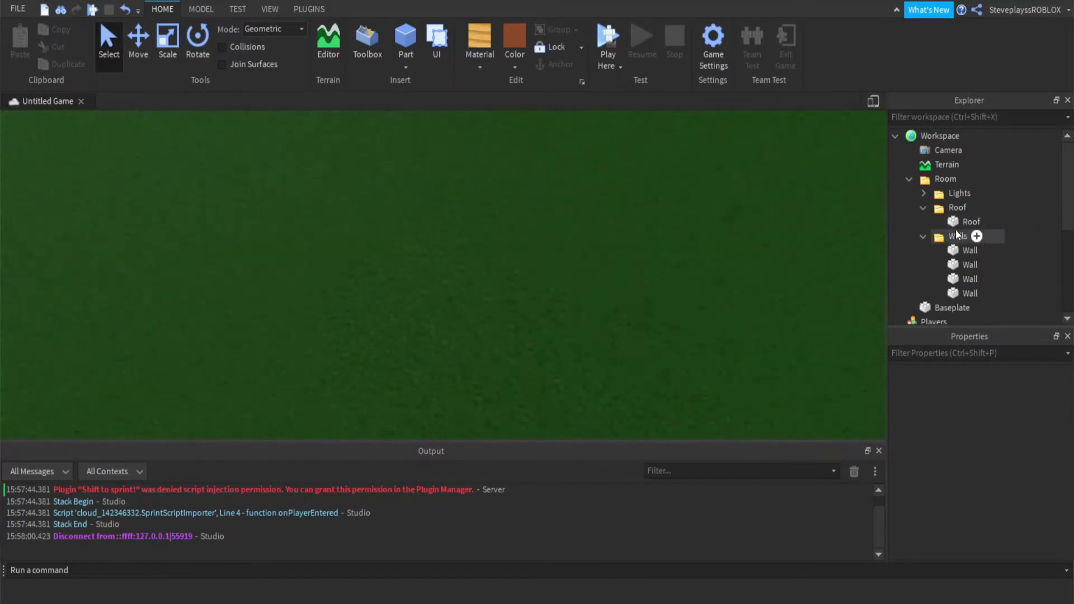
pyautogui.click(929, 237)
pyautogui.scroll(-3, 928, 227)
pyautogui.scroll(3, 950, 245)
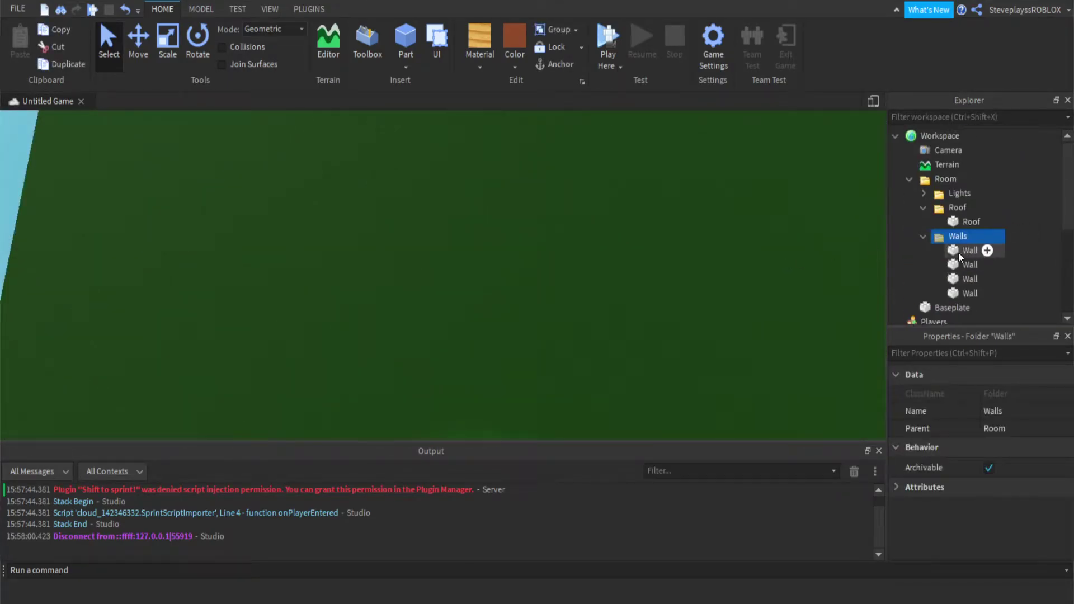
pyautogui.click(809, 271)
pyautogui.click(923, 236)
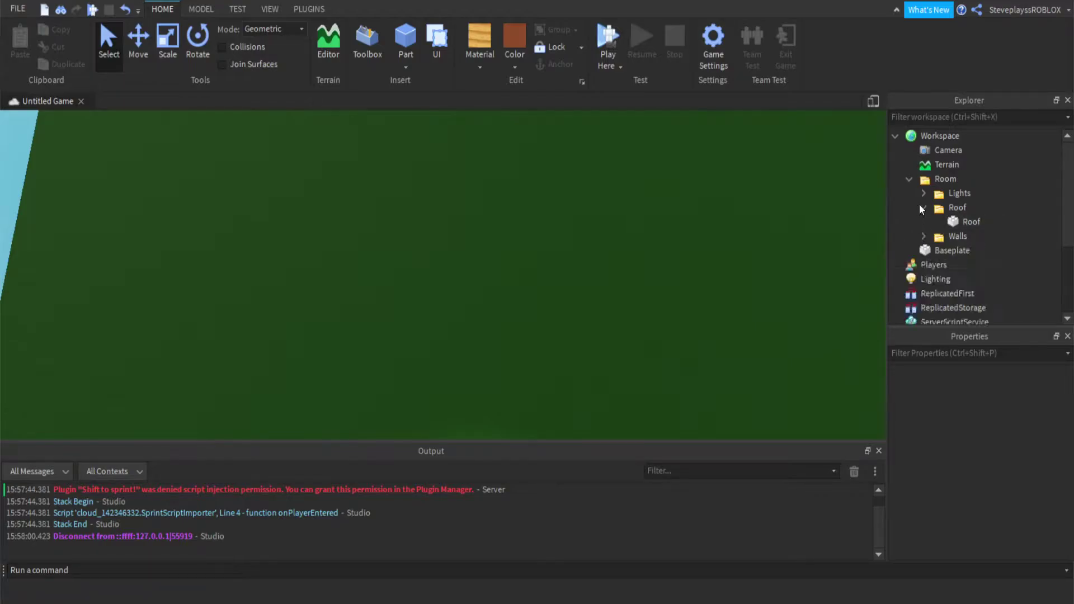
pyautogui.click(923, 208)
pyautogui.click(904, 183)
pyautogui.click(785, 222)
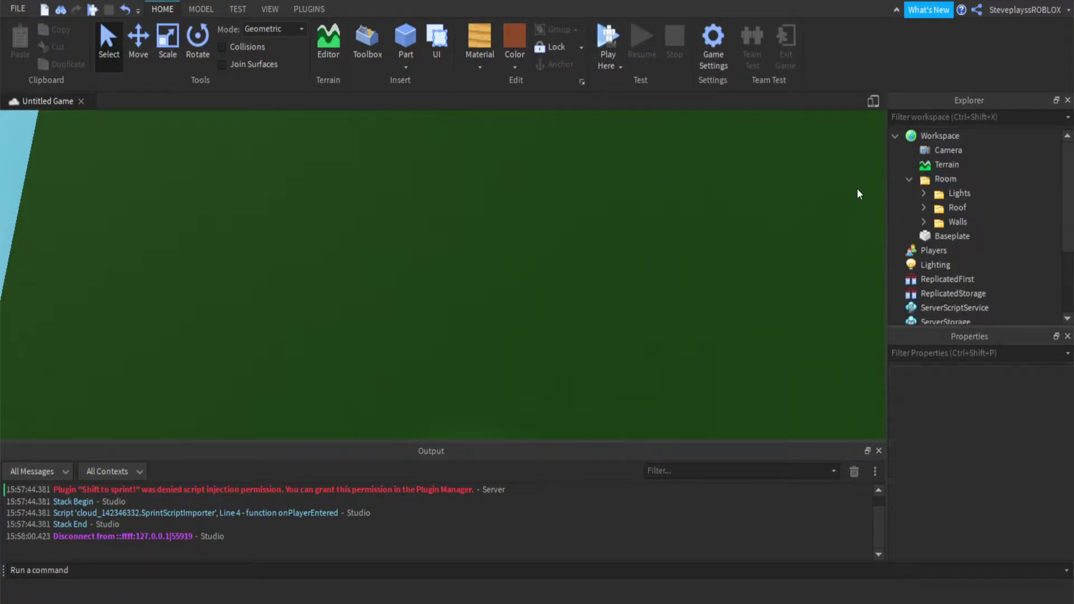
pyautogui.click(909, 179)
# Fly the camera around and past the orange block with WASD
pyautogui.press('s')
pyautogui.moveTo(765, 218); pyautogui.dragTo(764, 217, button='right')
pyautogui.press('w')
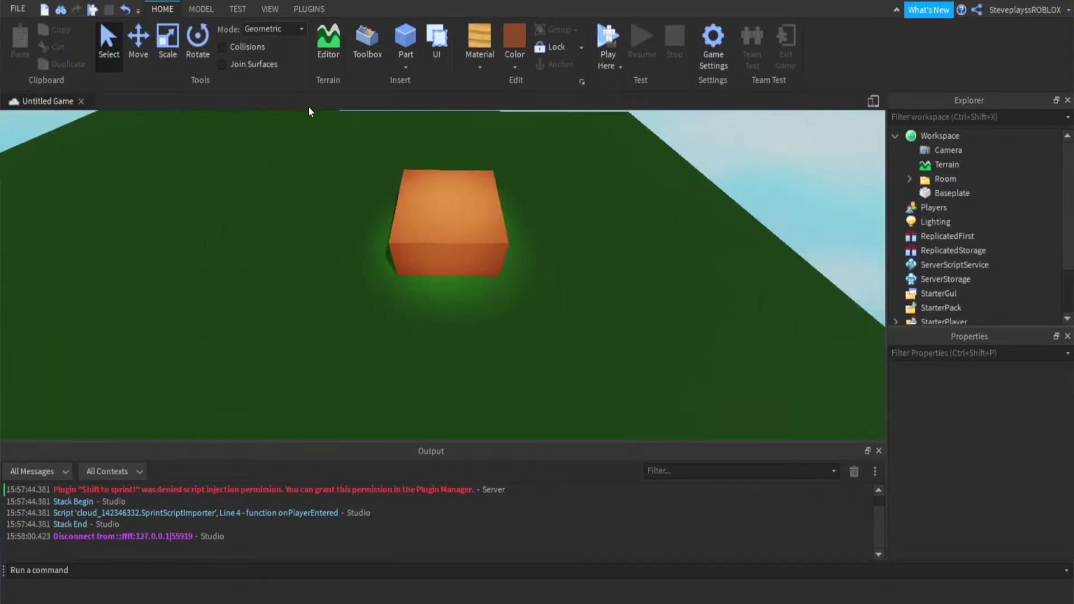
pyautogui.press('a')
pyautogui.moveTo(343, 225)
pyautogui.mouseDown(button='right')
pyautogui.moveTo(326, 235)
pyautogui.moveTo(358, 238)
pyautogui.mouseUp(button='right')
pyautogui.press('w')
pyautogui.press('a')
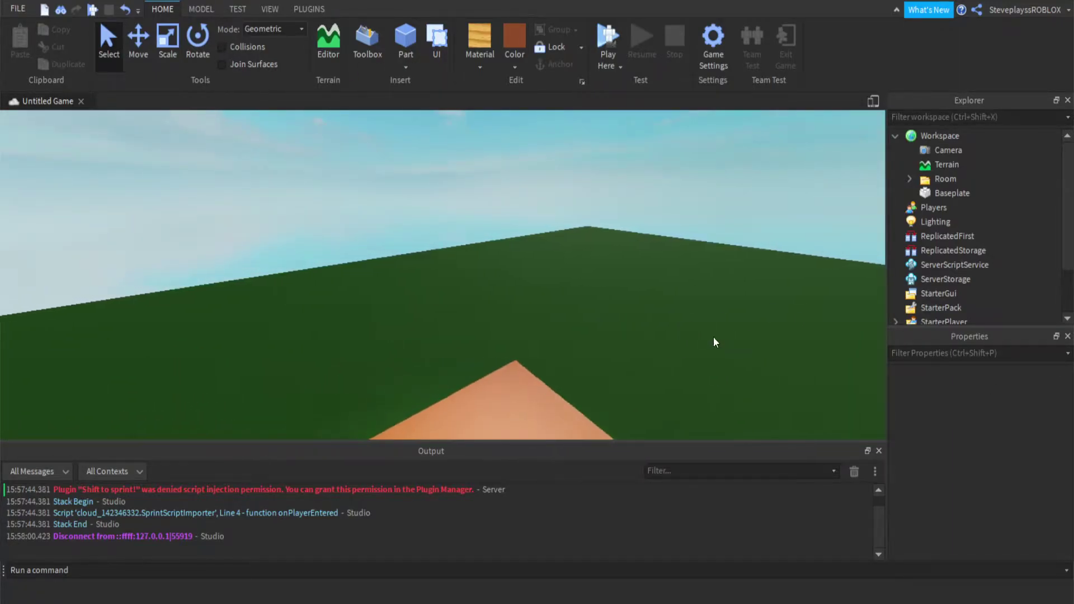
pyautogui.press('s')
# Orbit and tilt the view to face the orange block's corner against the horizon
pyautogui.moveTo(555, 311); pyautogui.dragTo(553, 311, button='right')
pyautogui.press('w')
pyautogui.press('s')
pyautogui.press('w')
pyautogui.press('w')
pyautogui.press('s')
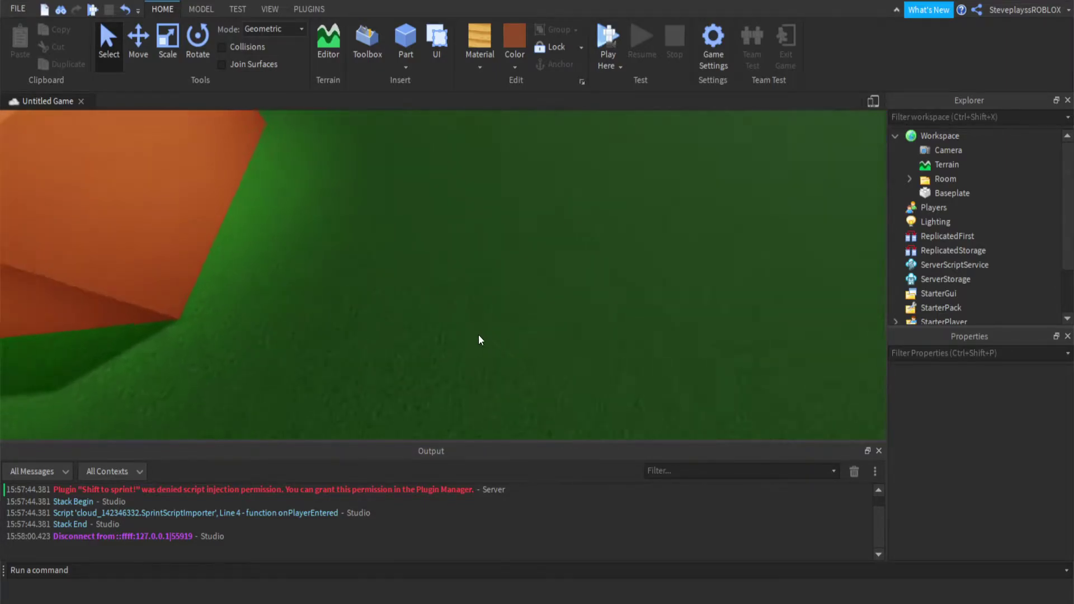
pyautogui.moveTo(415, 314); pyautogui.dragTo(467, 300, button='right')
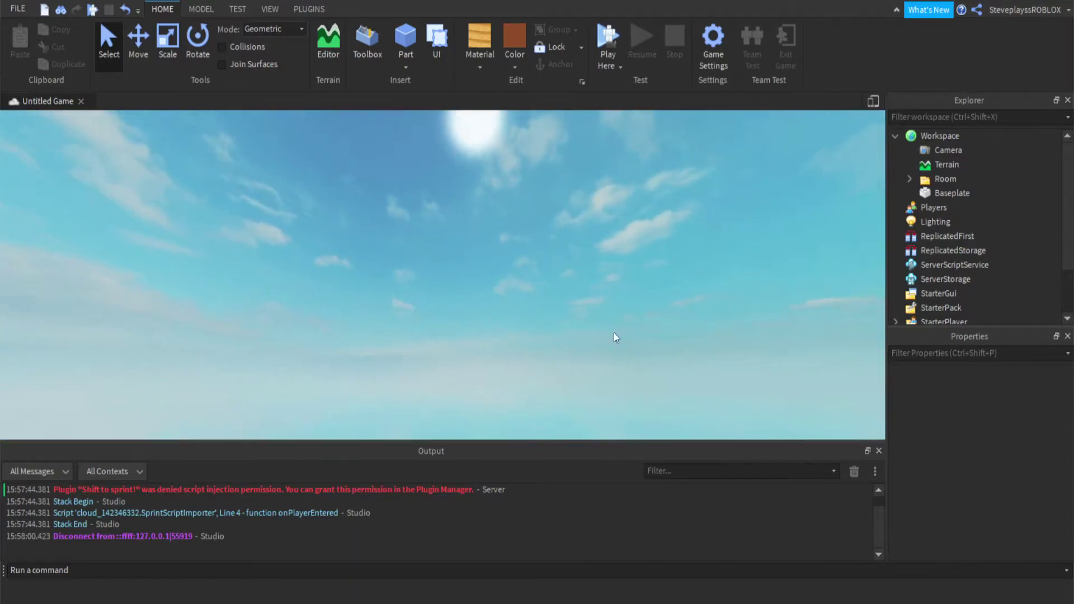
pyautogui.moveTo(638, 343); pyautogui.dragTo(486, 413, button='right')
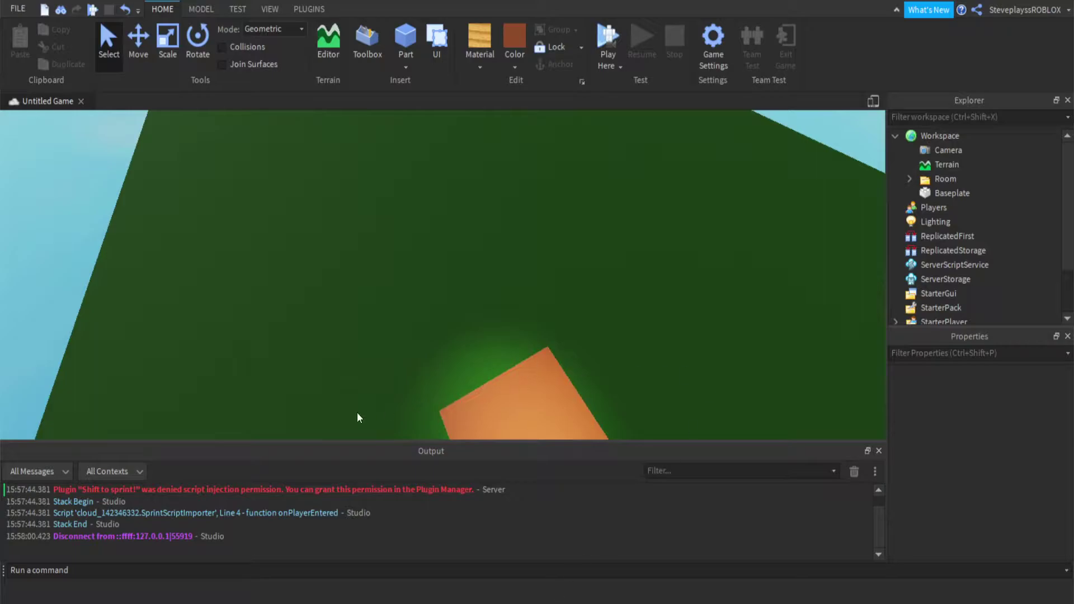
pyautogui.moveTo(371, 404); pyautogui.dragTo(374, 404, button='right')
pyautogui.moveTo(588, 269); pyautogui.dragTo(854, 169, button='right')
# Fly the camera around the orange block, then select Workspace in Explorer
pyautogui.press('a')
pyautogui.press('s')
pyautogui.press('d')
pyautogui.press('w')
pyautogui.press('d')
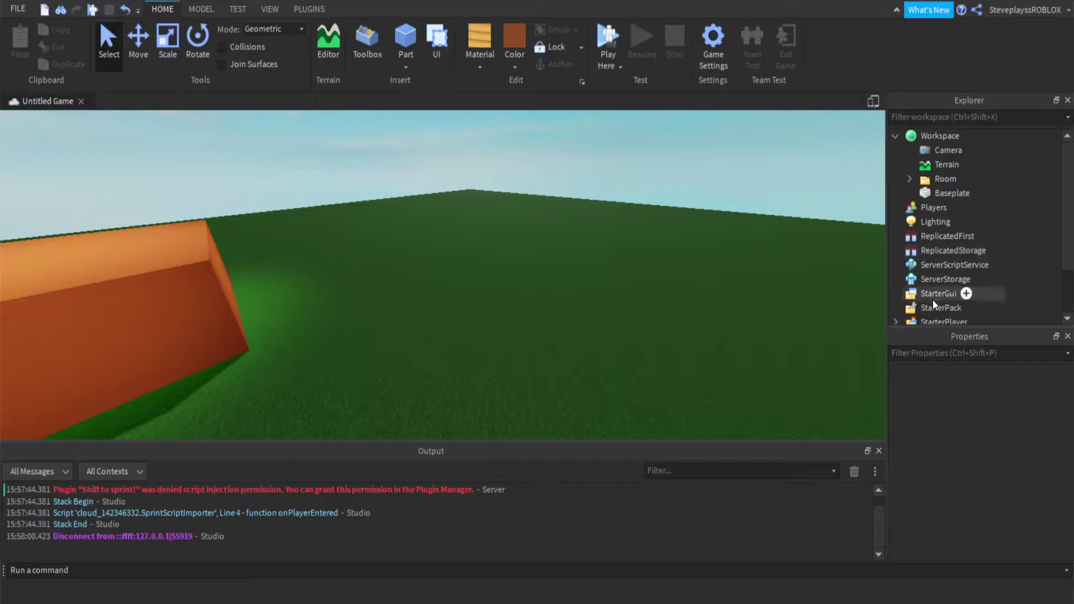
pyautogui.click(958, 136)
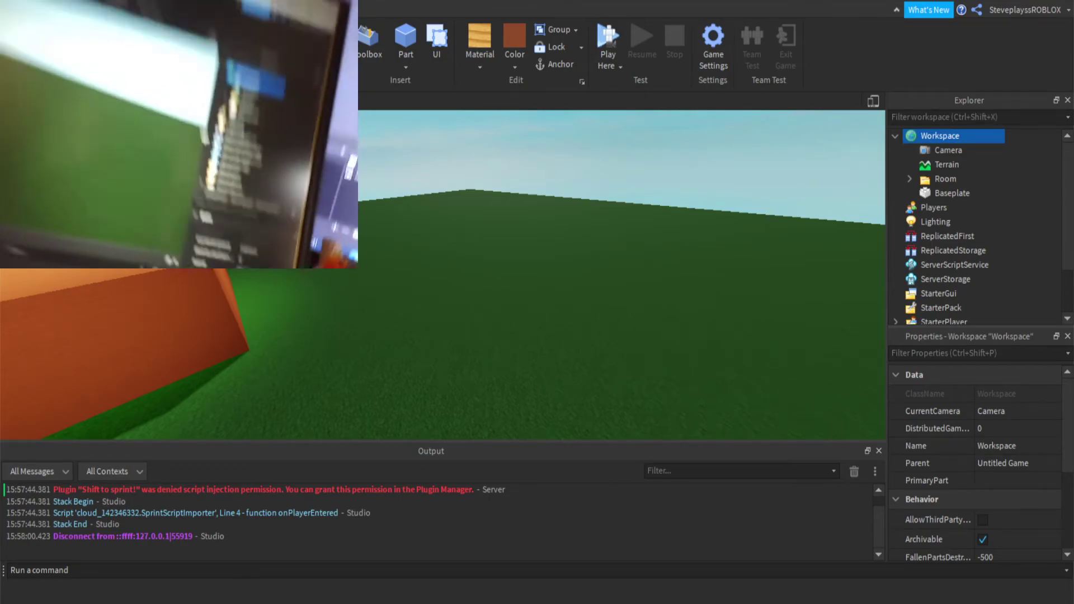
# Bring up the insert (+) button on the Workspace row in Explorer
pyautogui.moveTo(969, 135)
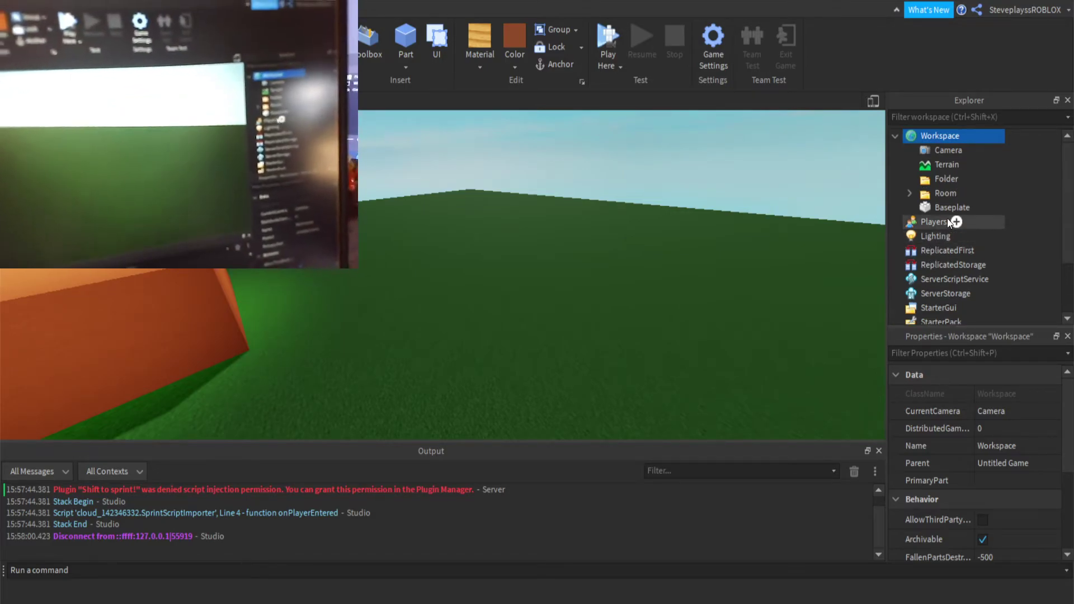
# Rename the new folder to the placeholder 'hjghjhjuyuygiukiukiu'
pyautogui.click(932, 182)
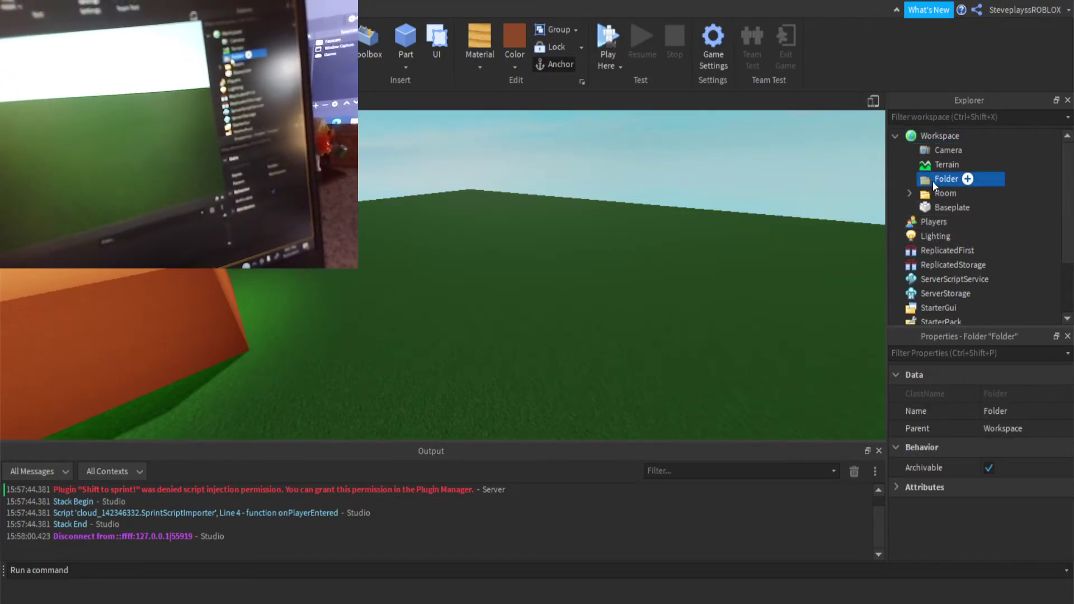
pyautogui.press('F2')
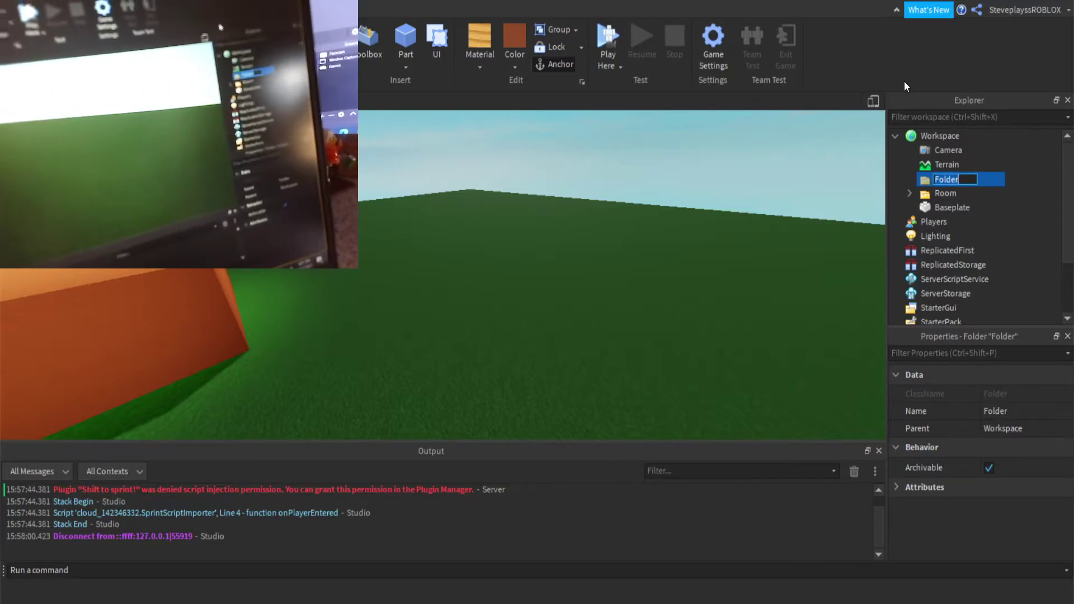
pyautogui.write('hjgh')
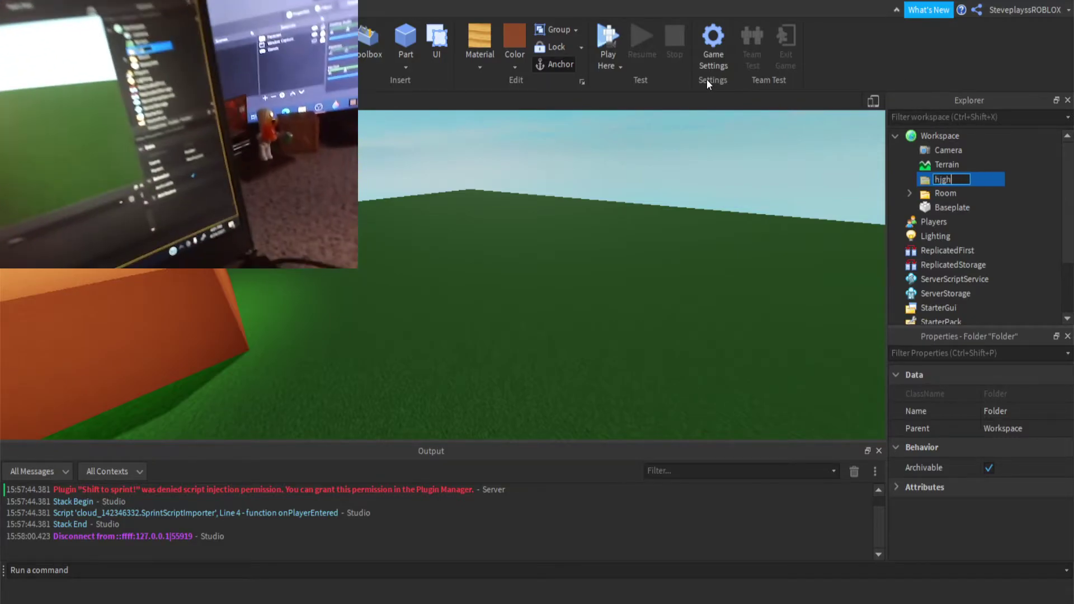
pyautogui.write('jhjuyuygiukiukiu')
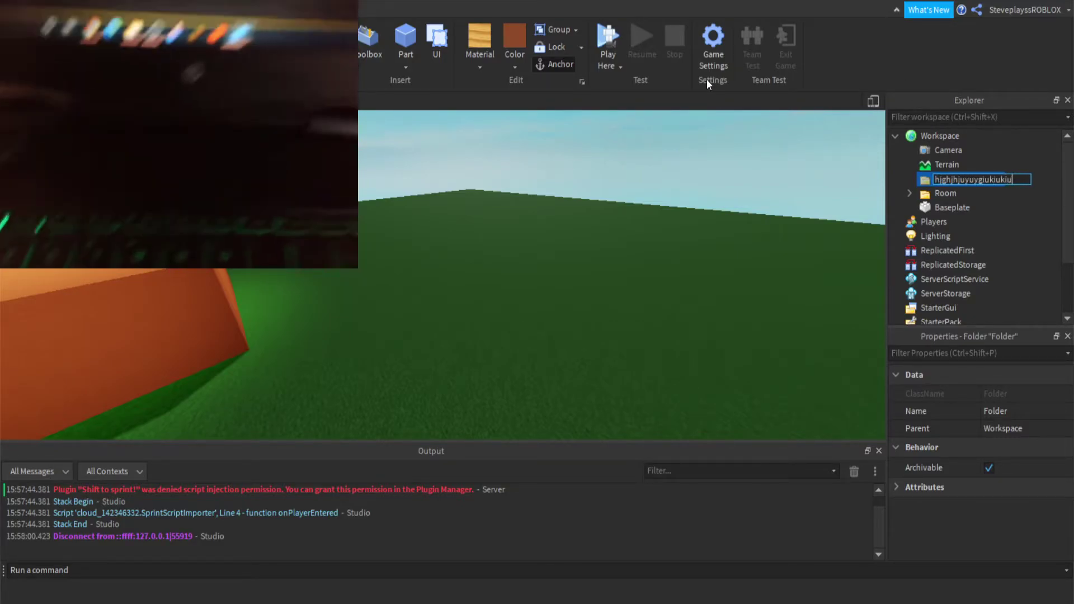
pyautogui.press('Return')
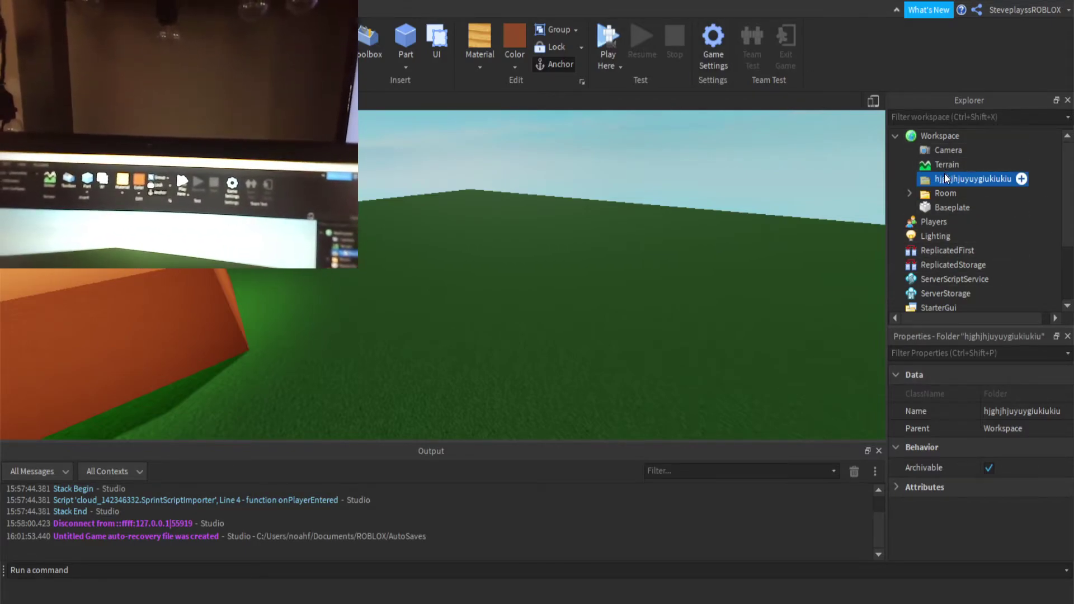
# Rename the folder again, this time to 'Folder'
pyautogui.press('F2')
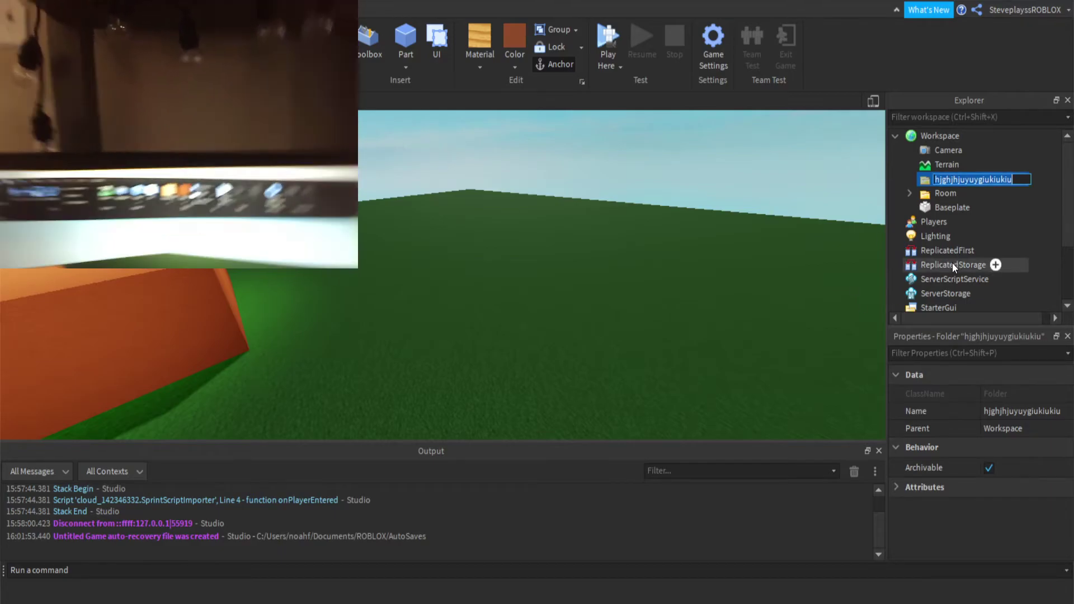
pyautogui.write('F')
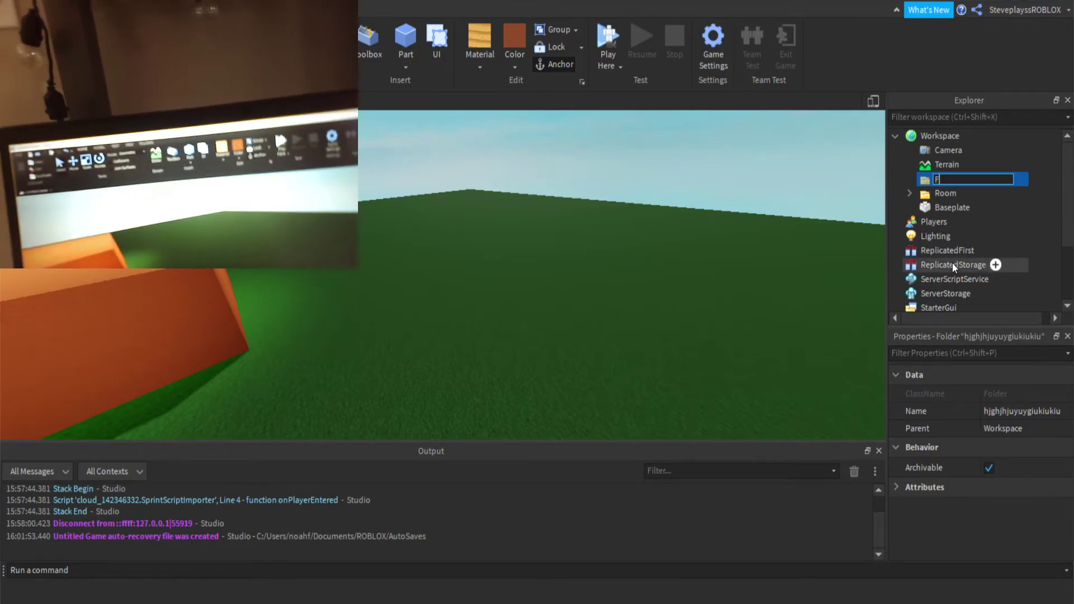
pyautogui.write('older\\')
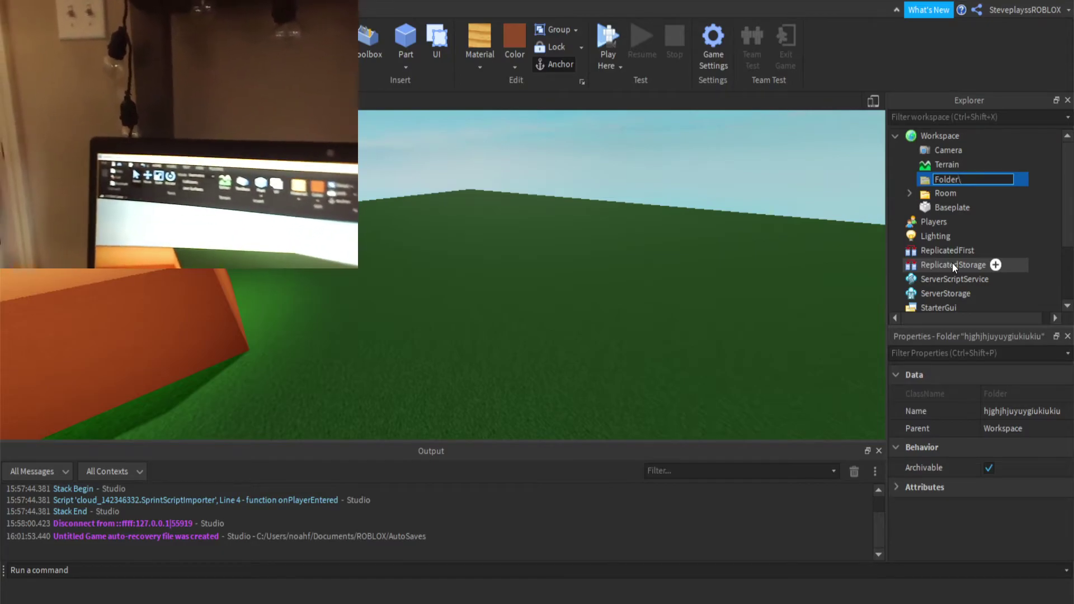
pyautogui.press('Return')
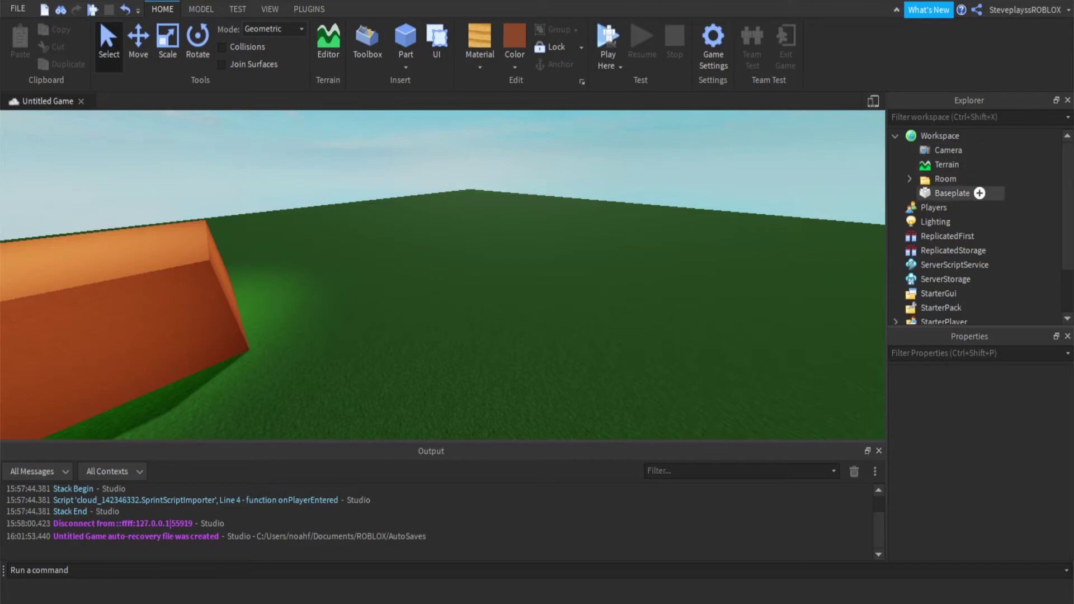
# Look over the orange room and expand the Room folder
pyautogui.click(933, 177)
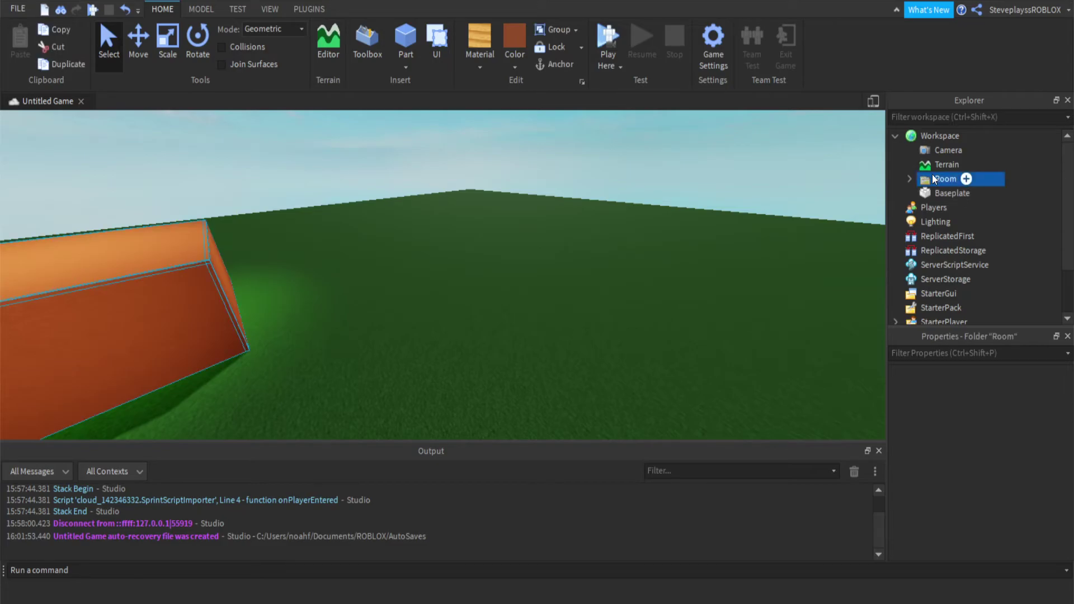
pyautogui.moveTo(757, 240); pyautogui.dragTo(757, 240, button='right')
pyautogui.click(758, 241)
pyautogui.press('w')
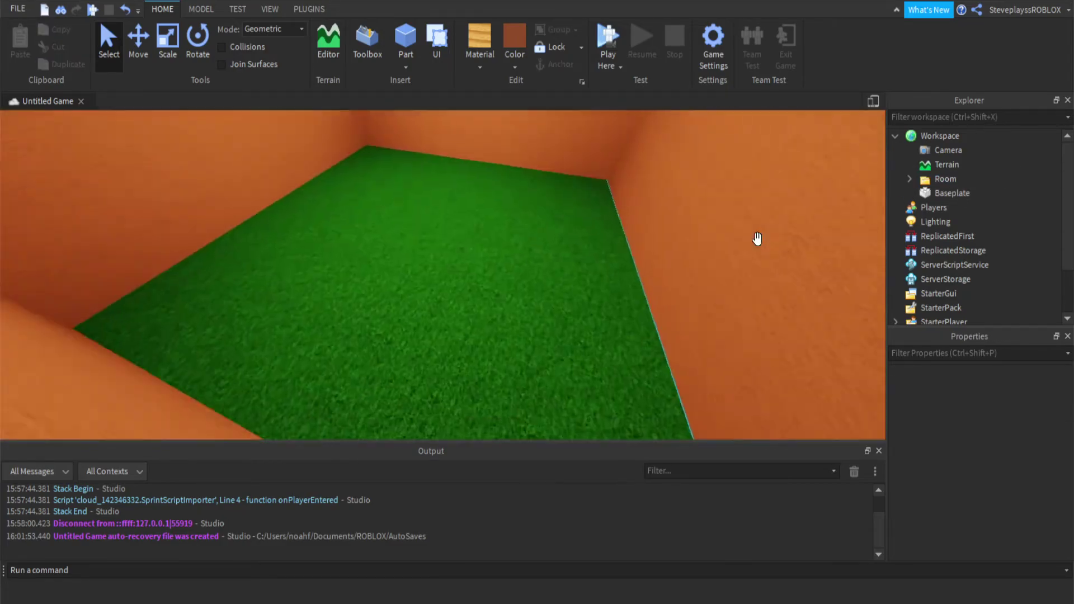
pyautogui.press('s')
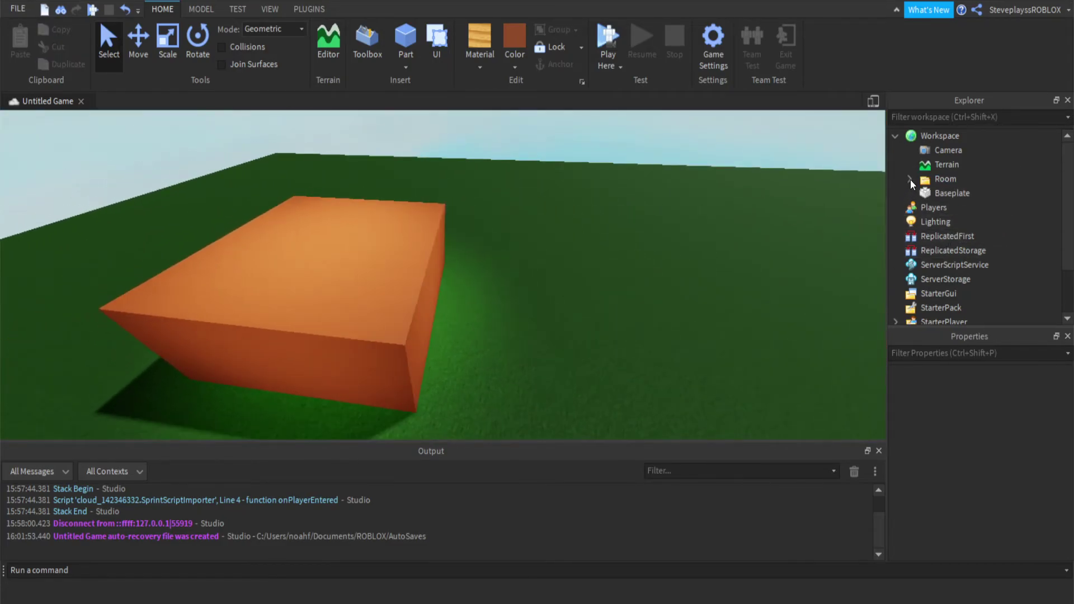
pyautogui.click(910, 179)
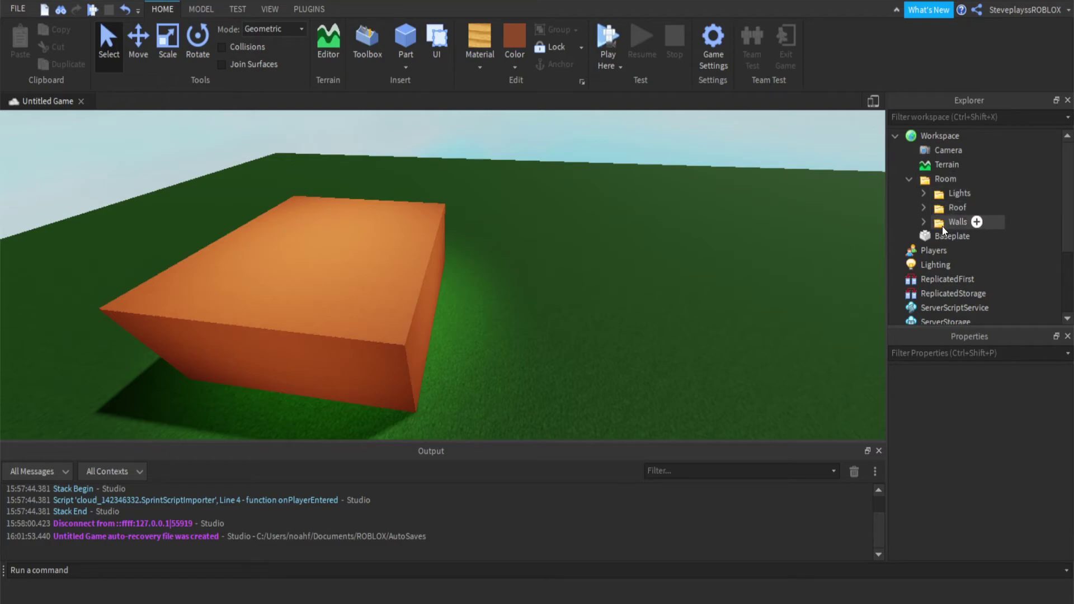
# Expand the Lights folder to review its lights, then collapse it
pyautogui.click(923, 193)
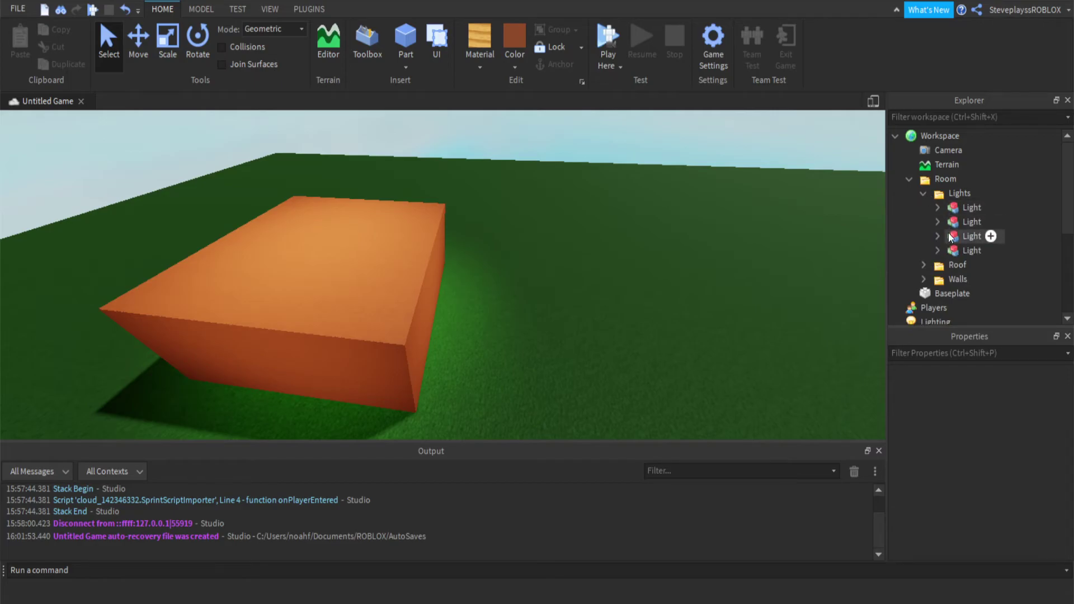
pyautogui.moveTo(673, 238); pyautogui.dragTo(673, 238, button='right')
pyautogui.scroll(5, 673, 238)
pyautogui.scroll(5, 673, 239)
pyautogui.scroll(-5, 673, 239)
pyautogui.press('s')
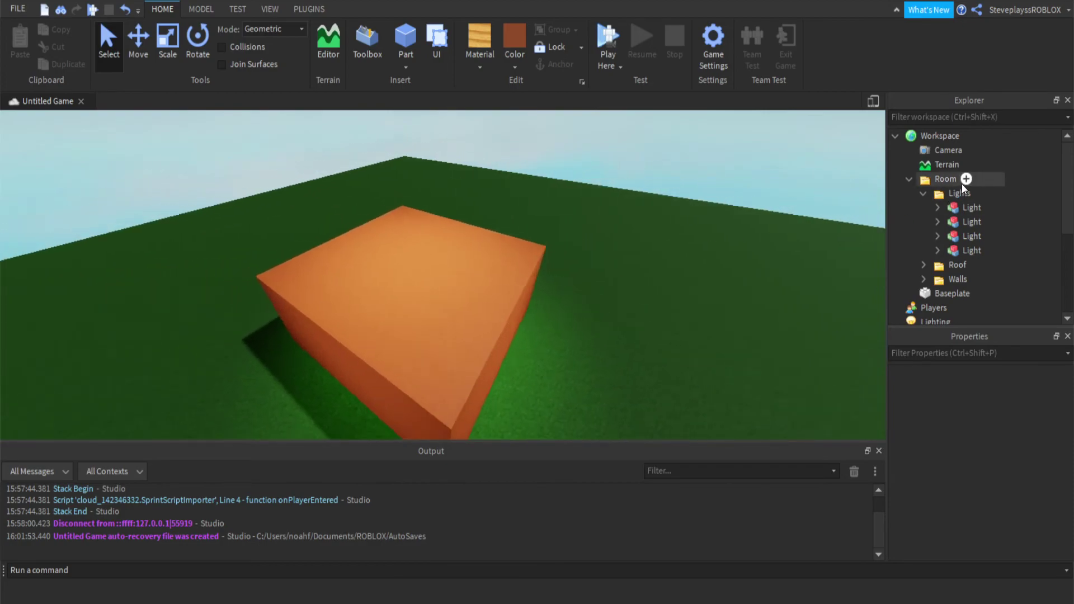
pyautogui.click(923, 193)
# Expand Roof, select and focus on the Roof part, then collapse Roof
pyautogui.click(923, 207)
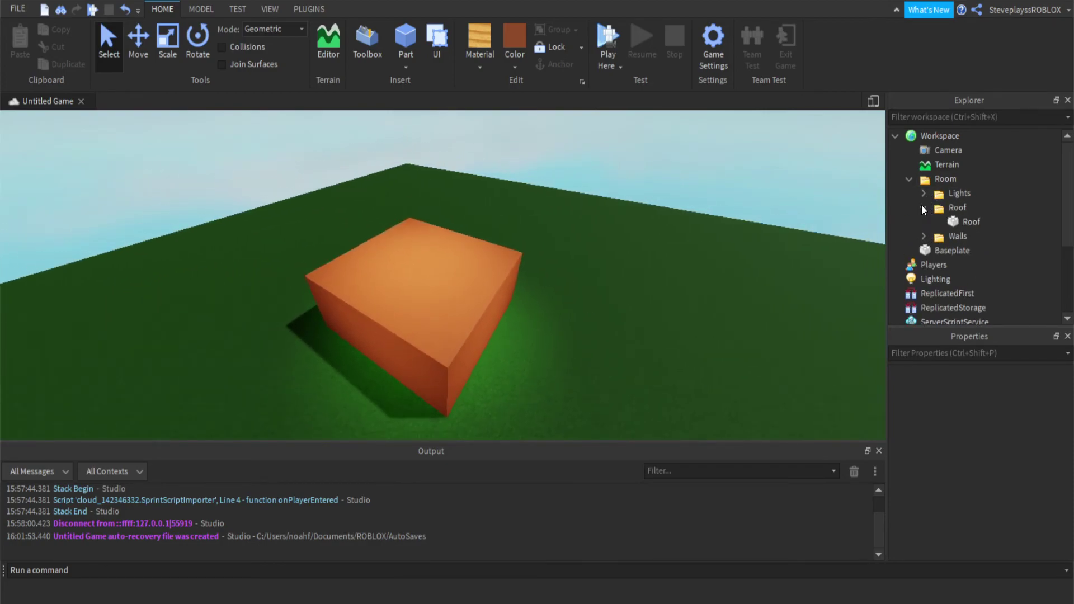
pyautogui.click(971, 222)
pyautogui.press('f')
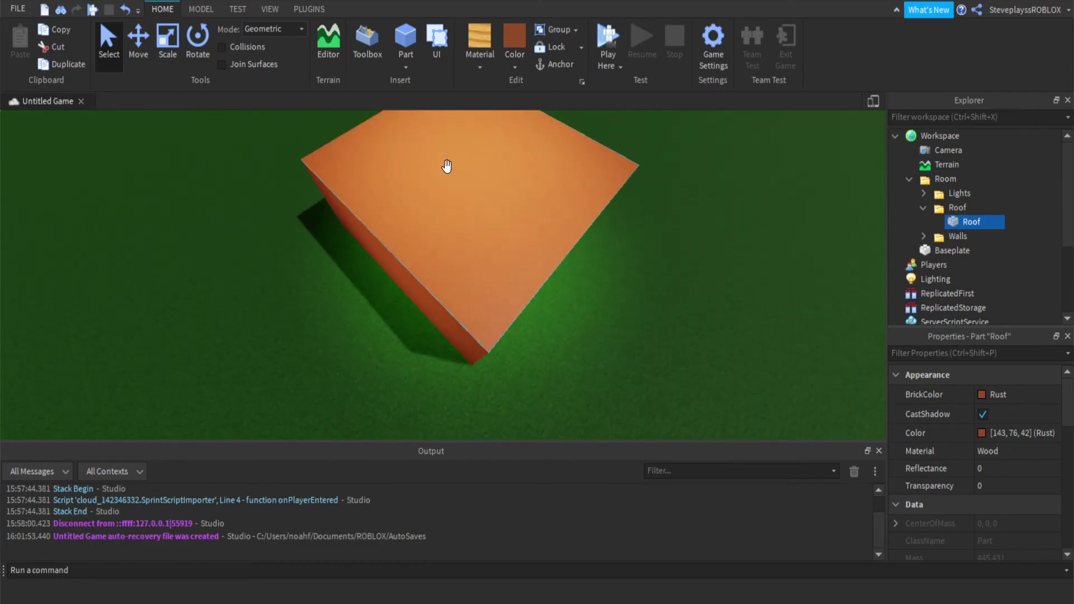
pyautogui.click(840, 247)
pyautogui.click(923, 209)
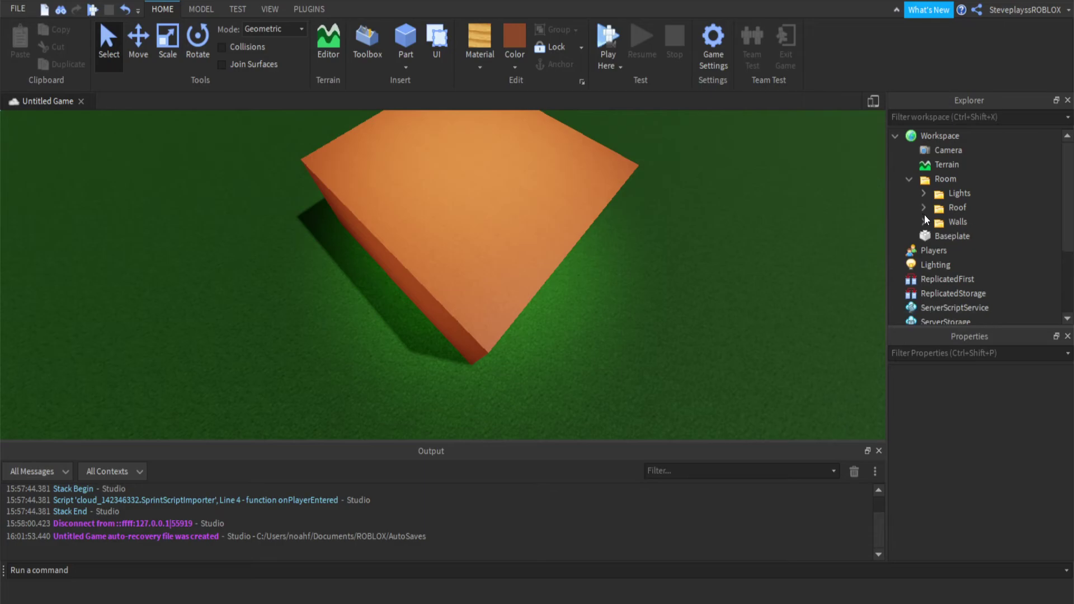
# Expand Walls, select each of the four Wall parts, and orbit around the room
pyautogui.click(922, 223)
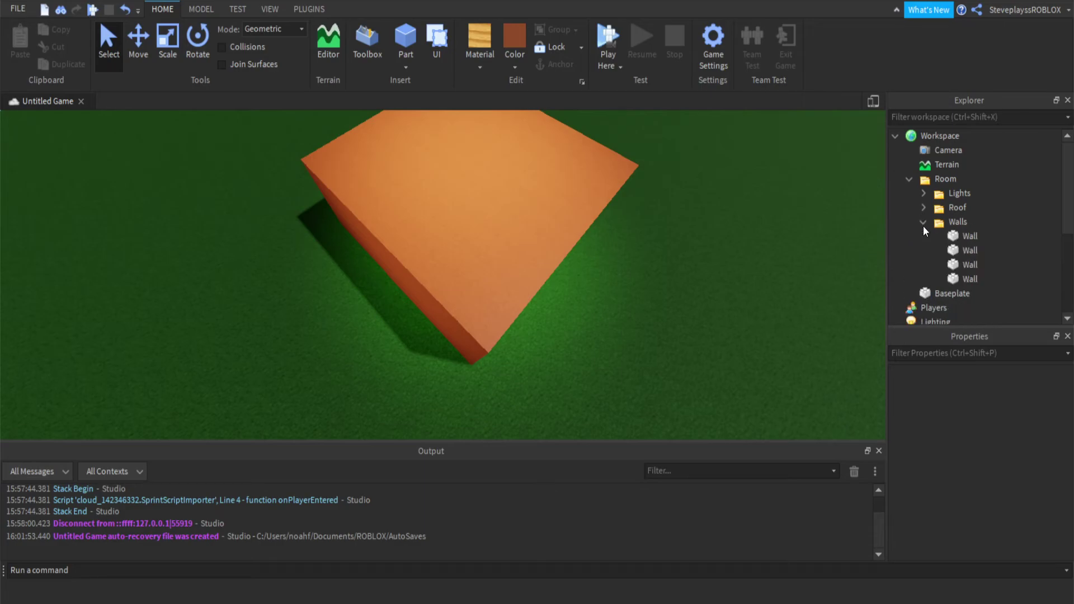
pyautogui.click(959, 235)
pyautogui.click(960, 250)
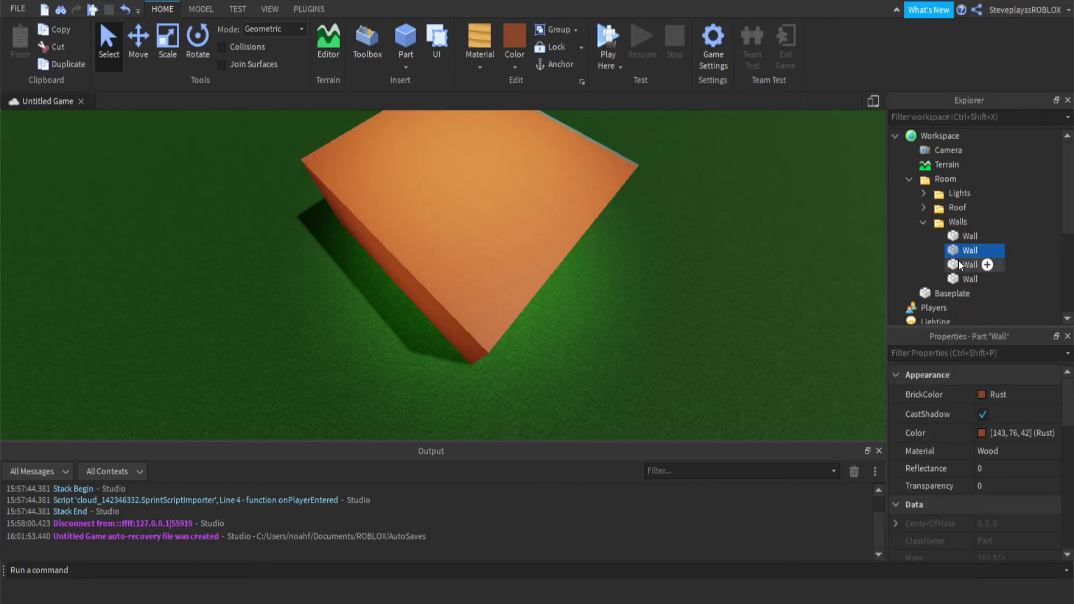
pyautogui.click(961, 265)
pyautogui.click(963, 279)
pyautogui.click(717, 311)
pyautogui.moveTo(717, 308); pyautogui.dragTo(716, 308, button='right')
pyautogui.moveTo(508, 394); pyautogui.dragTo(434, 368, button='right')
# Collapse Walls and Room, then select and delete the Room folder
pyautogui.scroll(10, 433, 367)
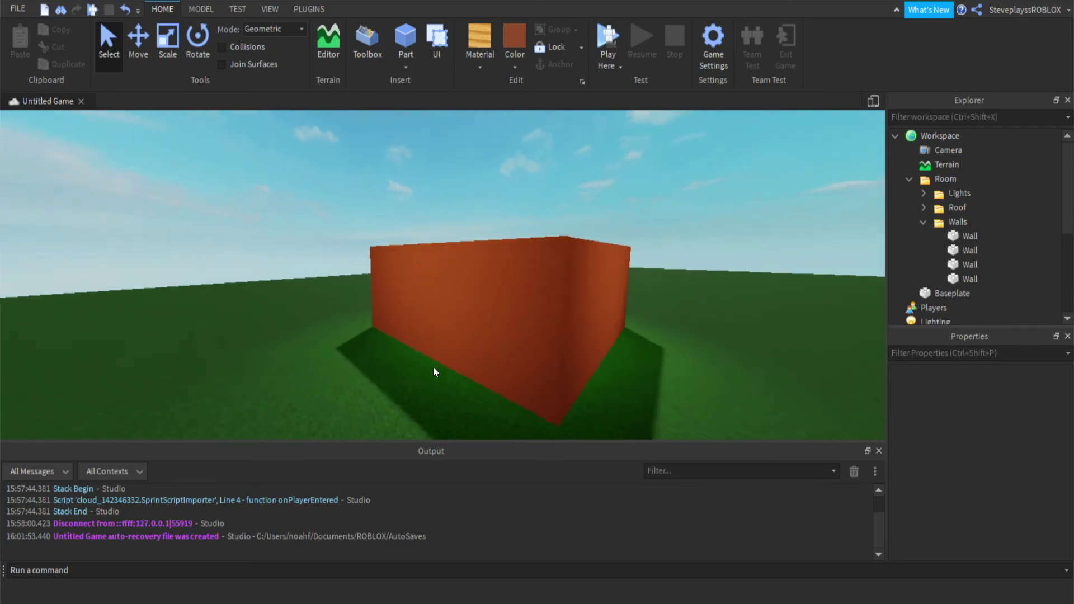
pyautogui.scroll(-5, 816, 262)
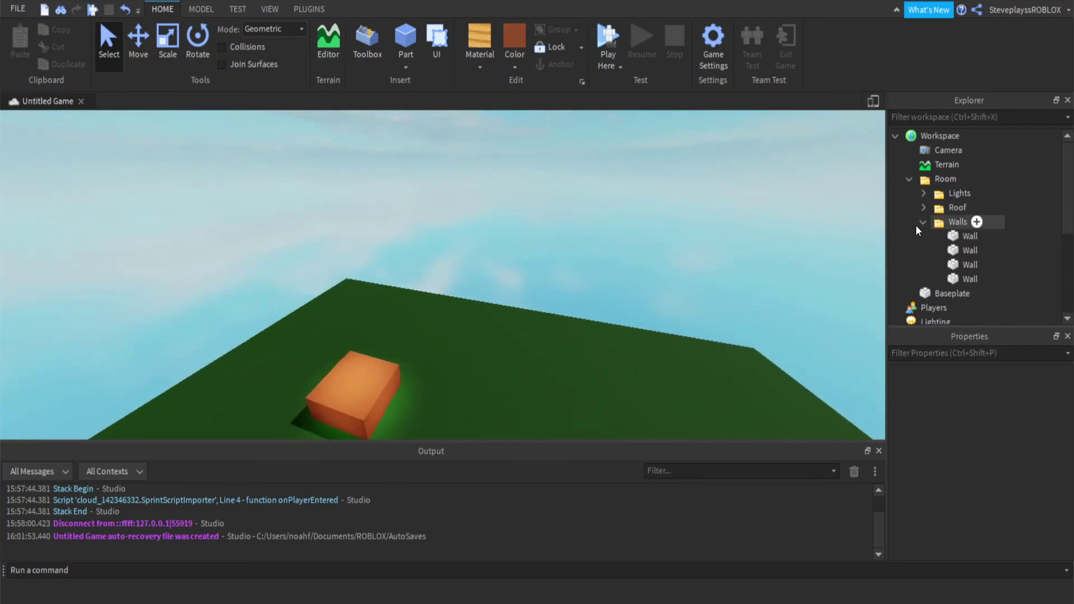
pyautogui.click(923, 222)
pyautogui.scroll(-2, 915, 223)
pyautogui.click(909, 145)
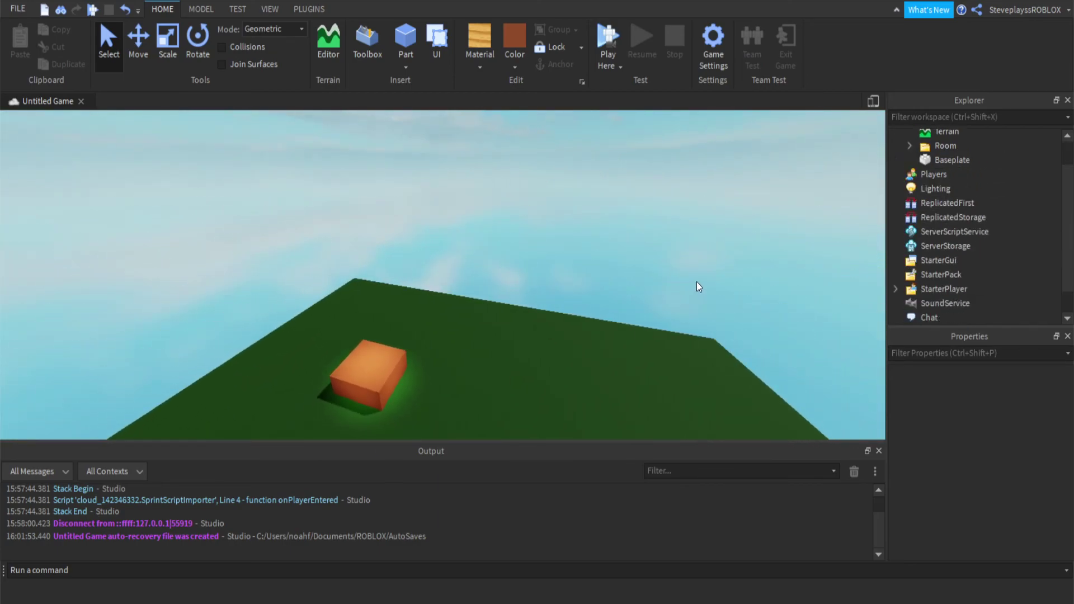
pyautogui.scroll(-3, 696, 280)
pyautogui.click(944, 146)
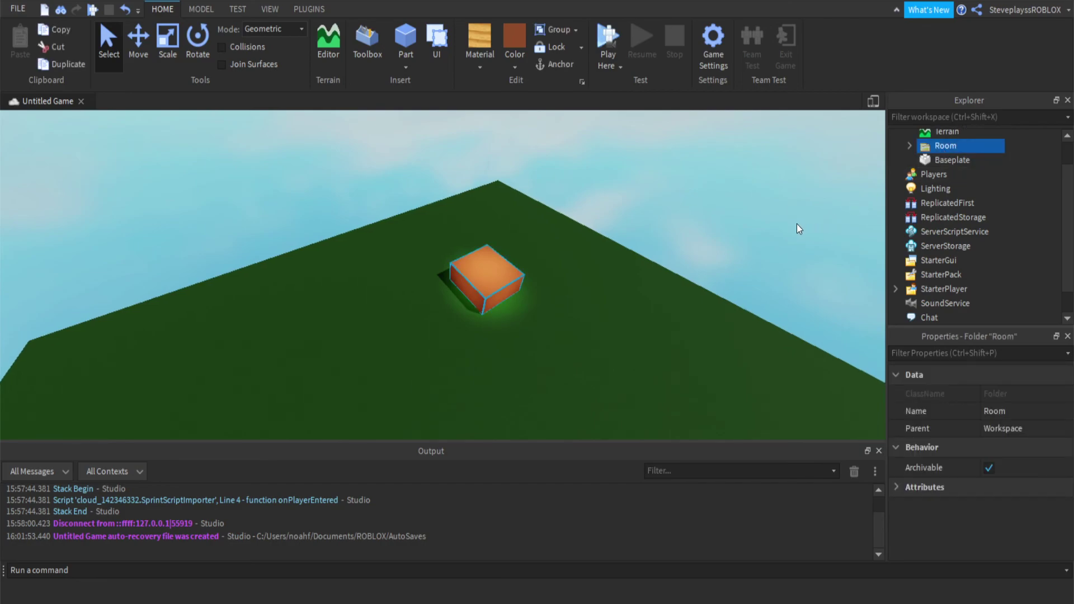
pyautogui.press('Delete')
# Fly the camera over the now-empty green baseplate
pyautogui.scroll(6, 699, 324)
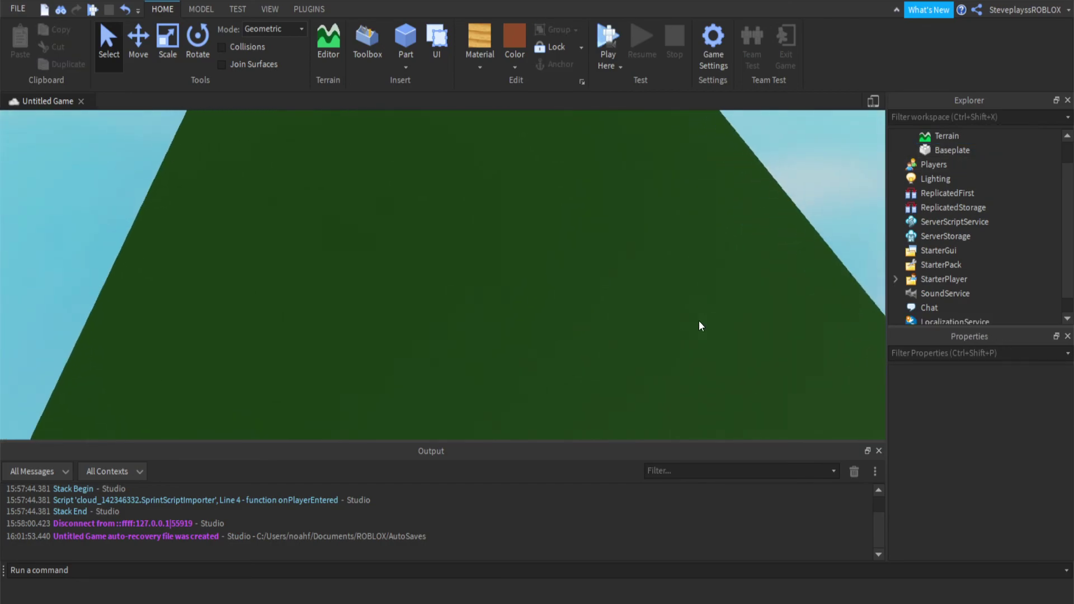
pyautogui.scroll(1, 699, 321)
pyautogui.press('s')
pyautogui.press('d')
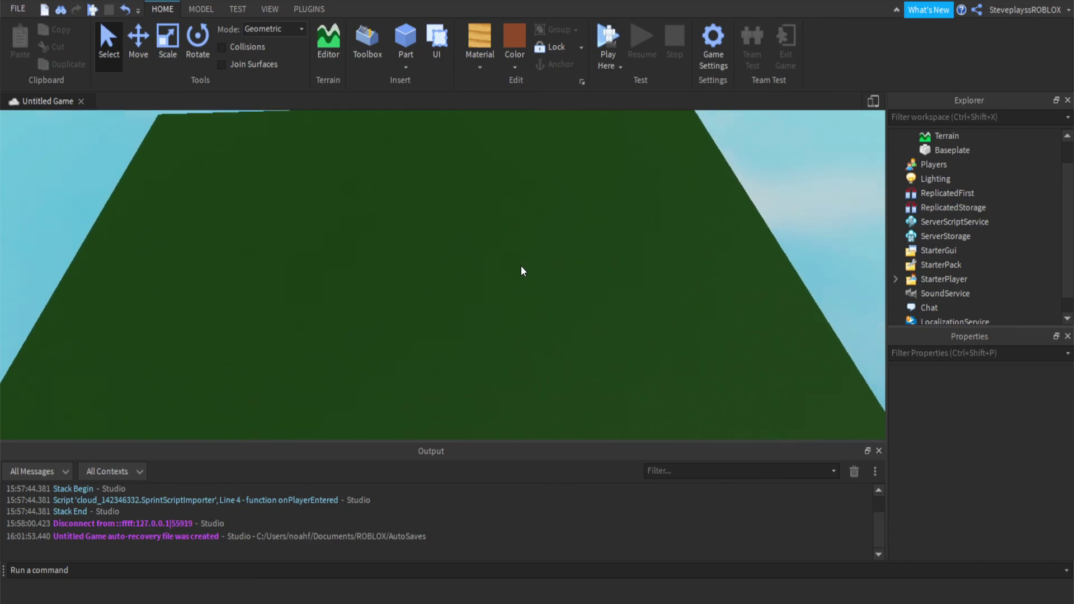
pyautogui.moveTo(521, 266); pyautogui.dragTo(524, 256, button='right')
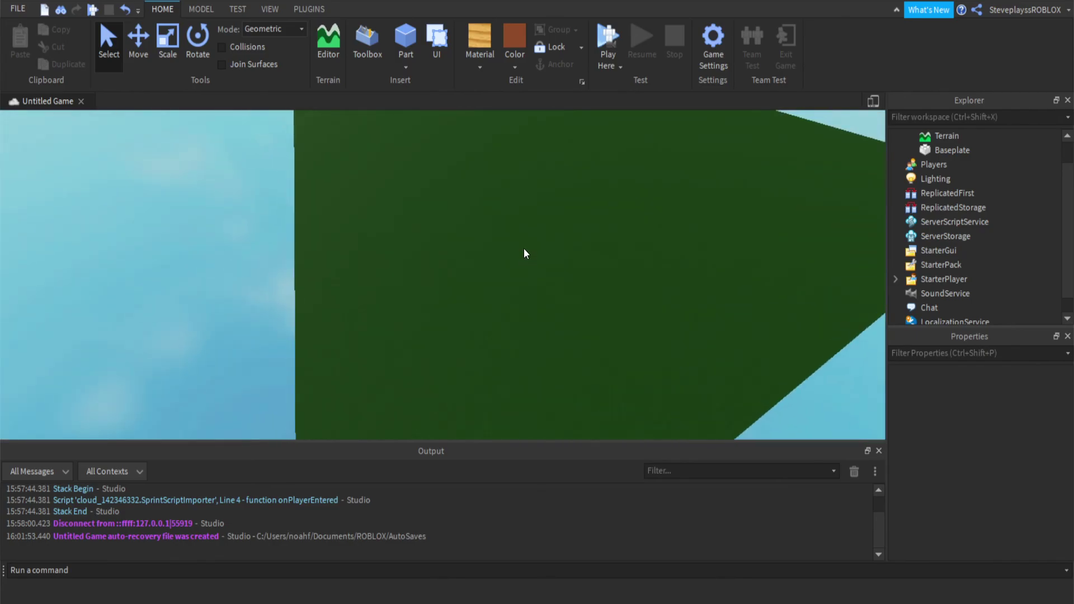